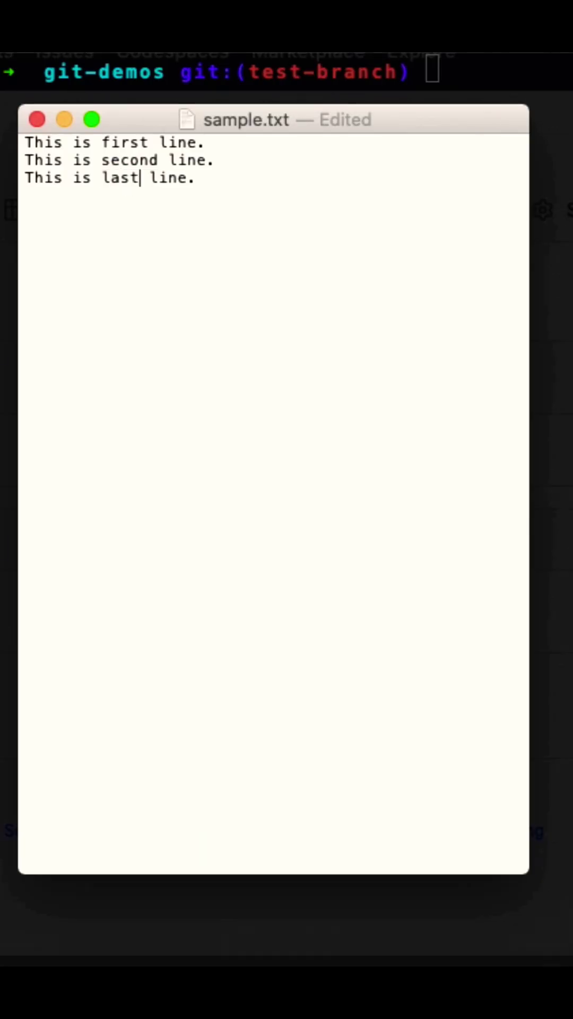
Show the git diff of the new last line in sample.txt, then stage sample.txt.
left_click(319, 75)
type("git diff")
key("Return")
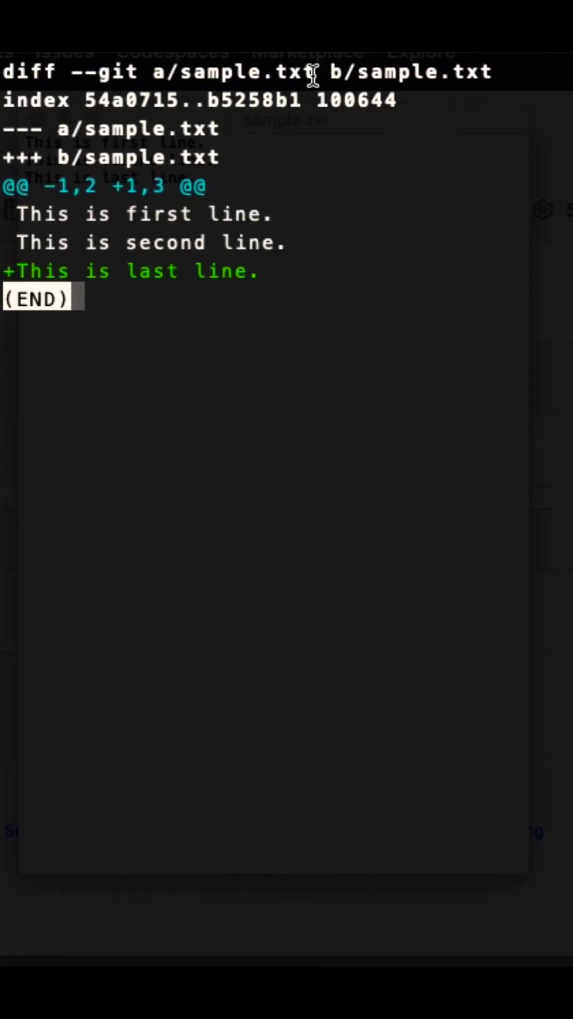
type("qgit a")
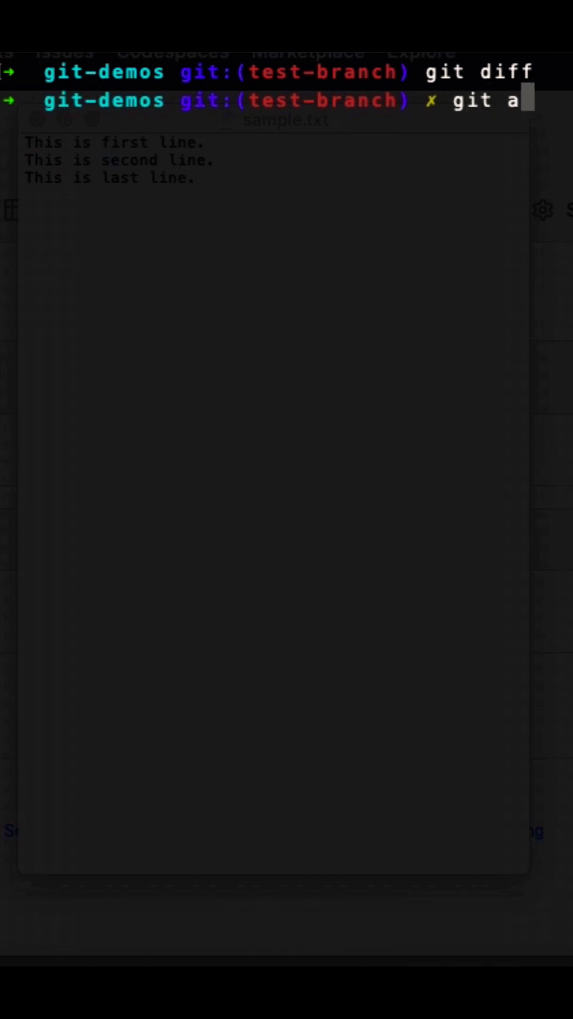
type("dd sample.txt")
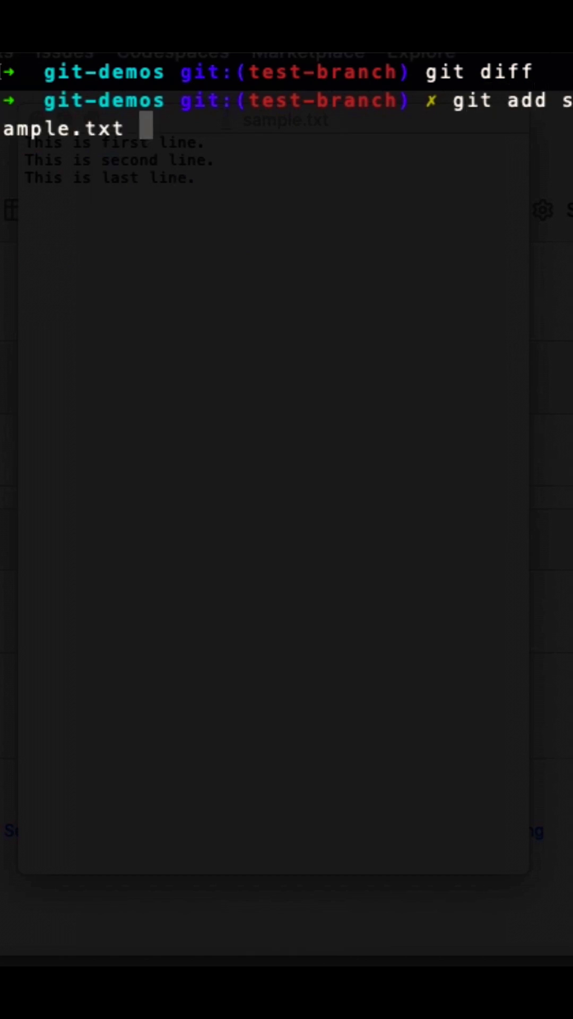
key("Return")
type("git status")
key("Return")
type("git ")
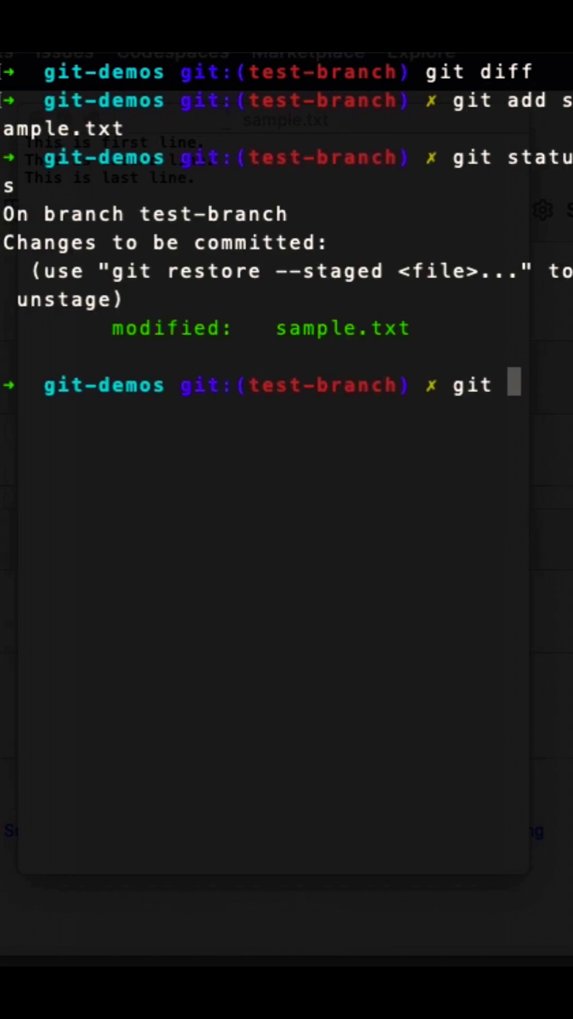
type("stash ")
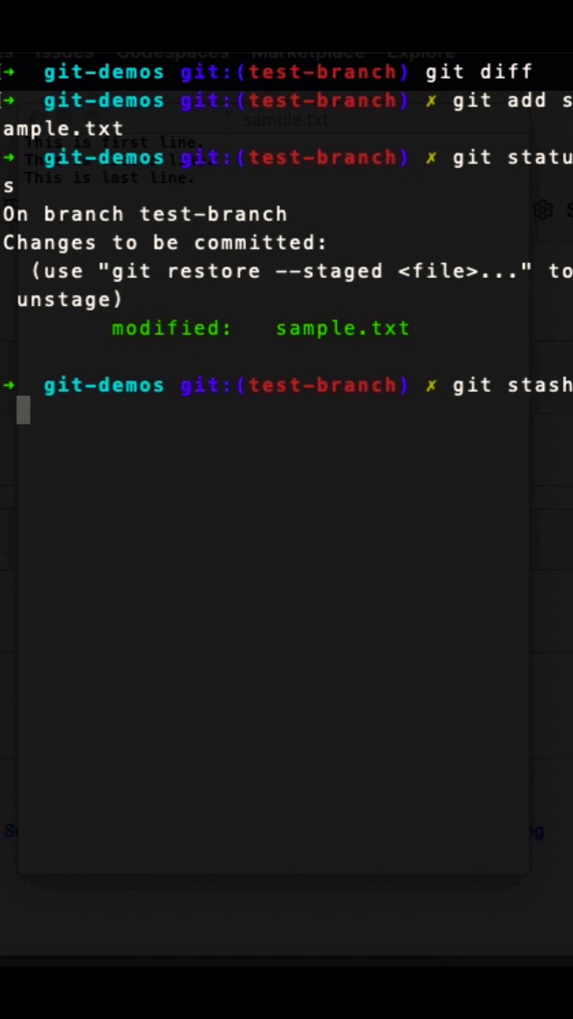
type("push -m ")
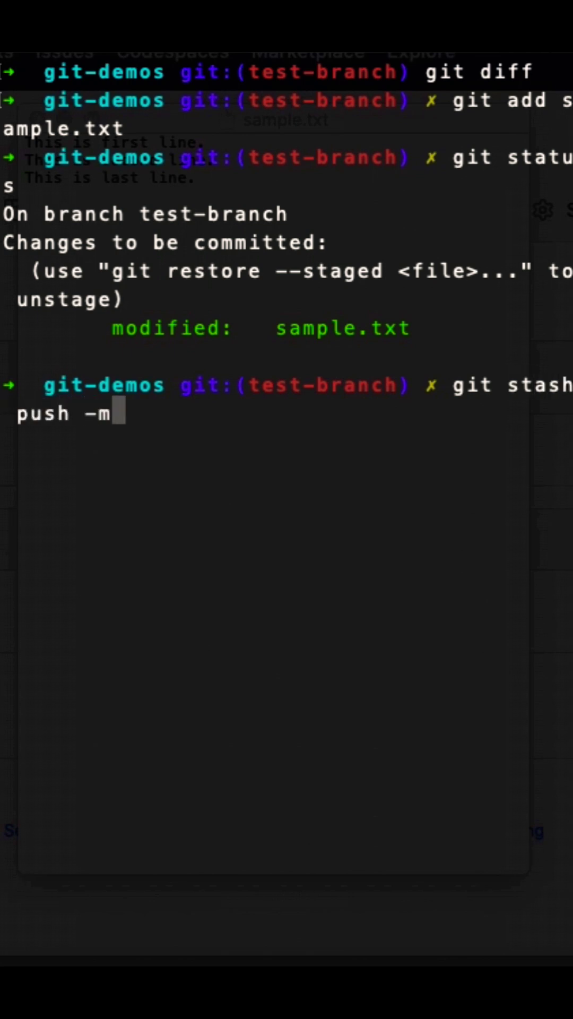
type("\"te")
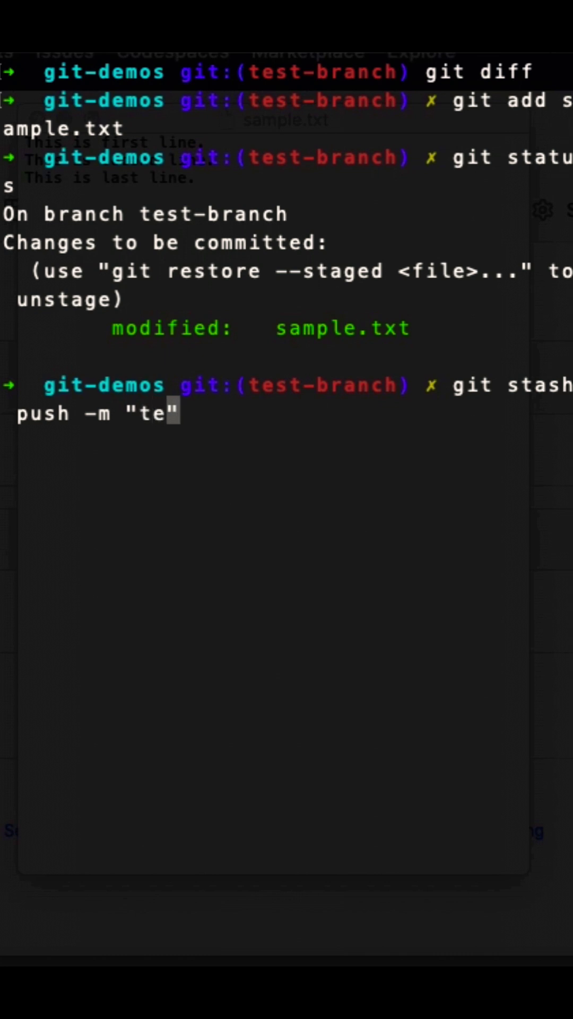
type("st message")
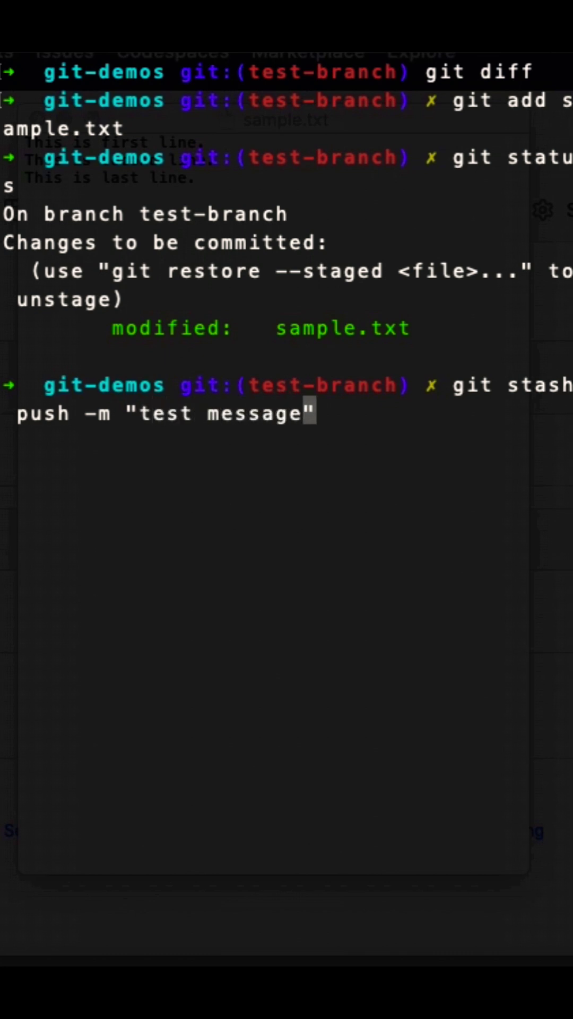
Stash the staged changes with git stash push -m "test message".
key("Return")
type("gi")
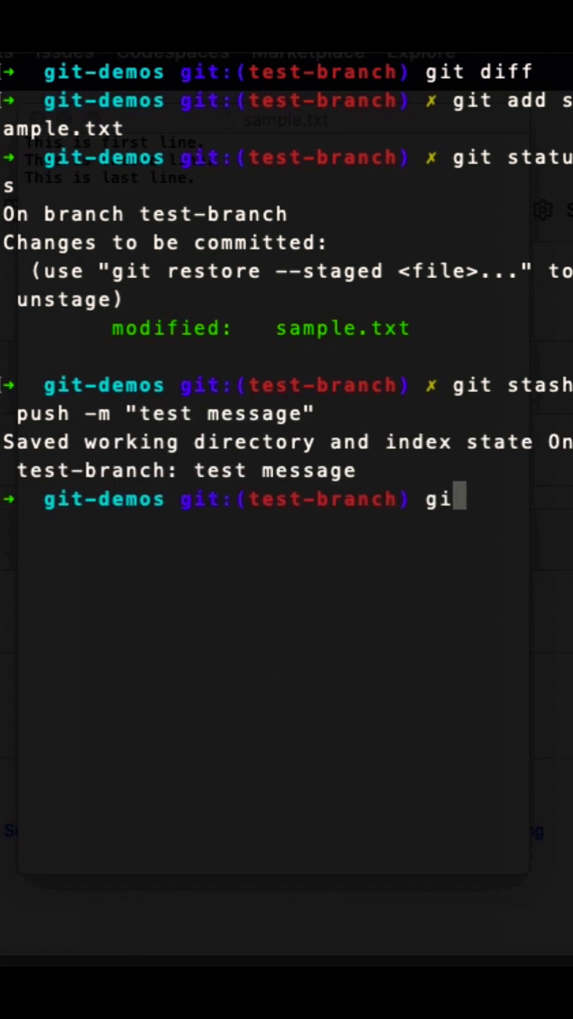
type("t checkout main")
Check out main and pull the latest remote commit, fast-forwarding sample.txt.
key("Return")
key("ctrl+l")
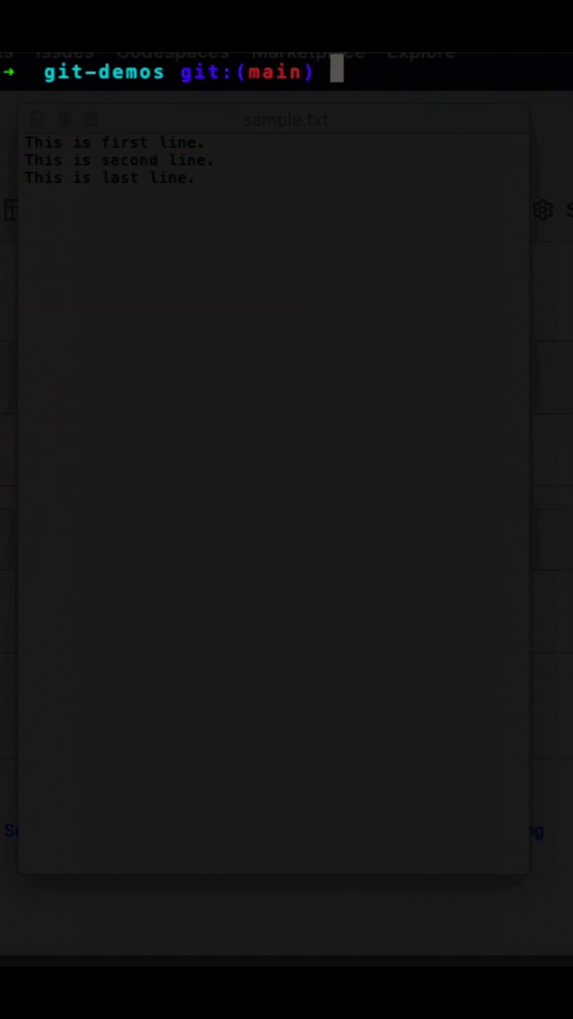
type("git pu")
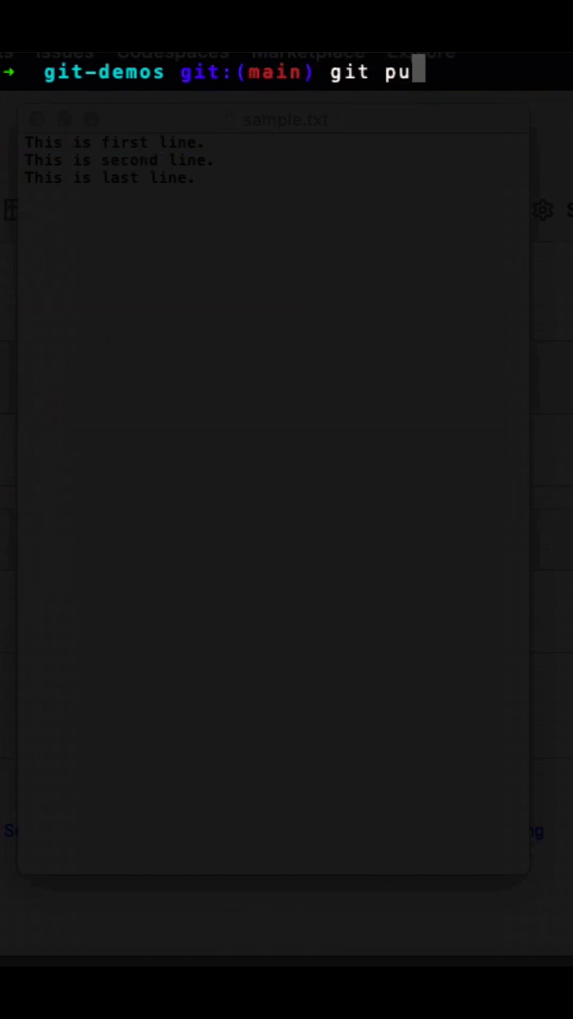
type("ll")
key("Return")
type("cclea")
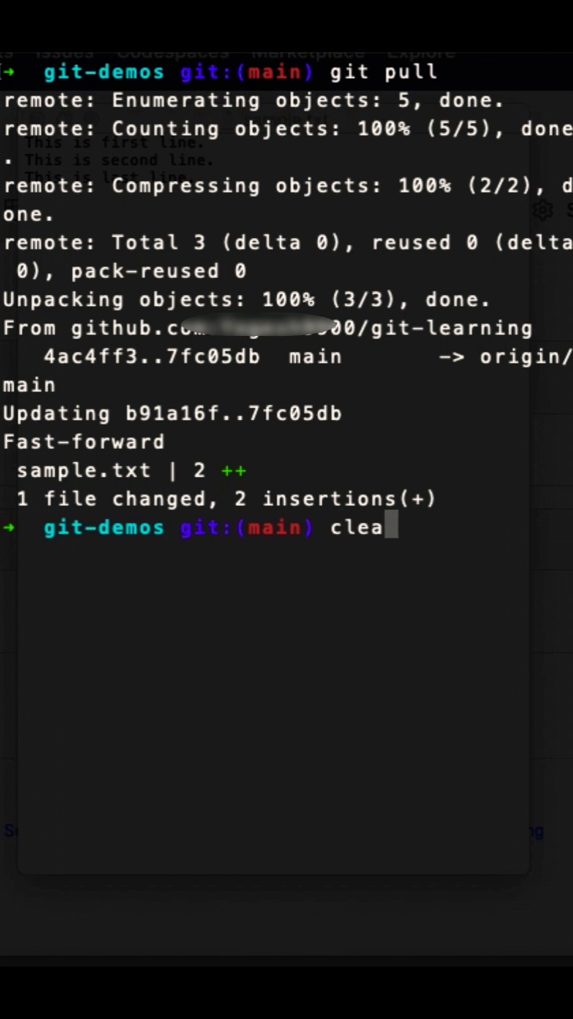
type("r")
key("Return")
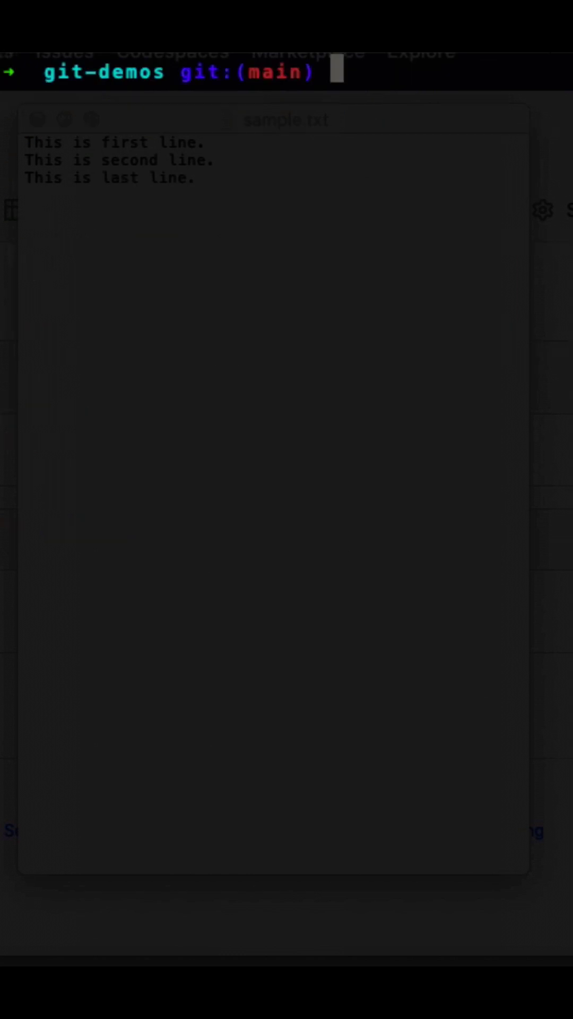
type("git checkout")
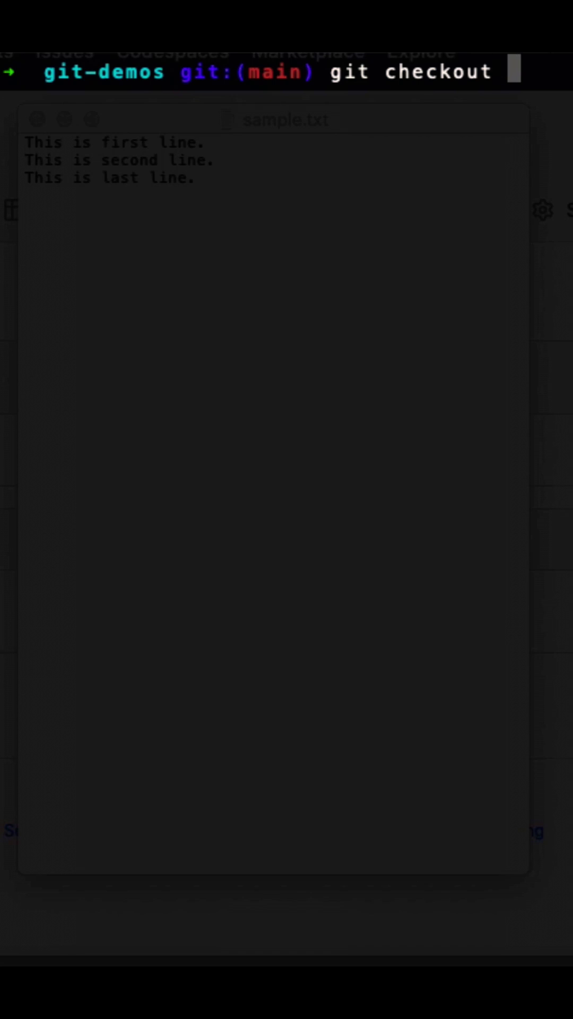
type(" te")
Check out test-branch again using Tab completion of the branch name.
key("Tab")
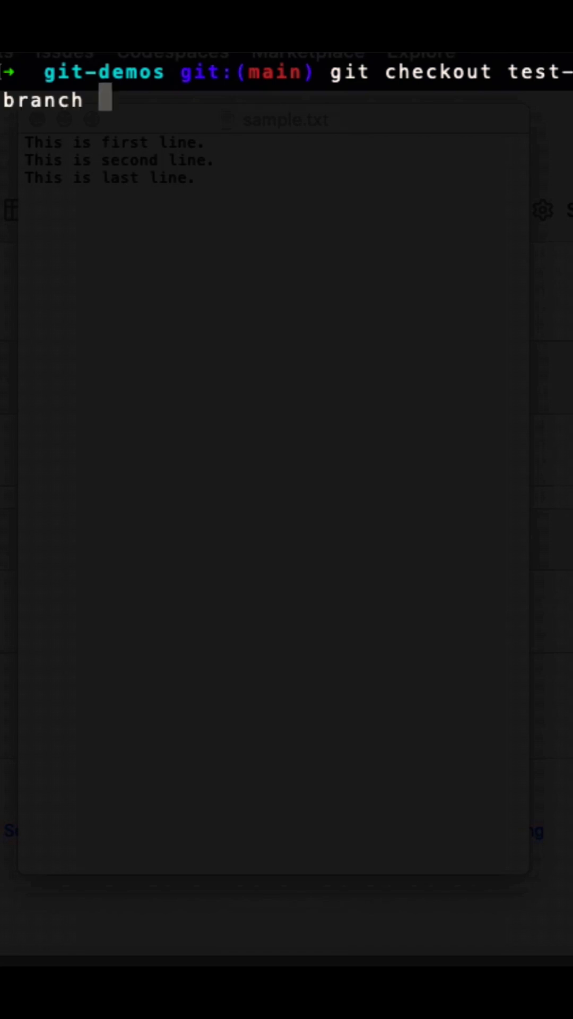
key("Return")
type("g")
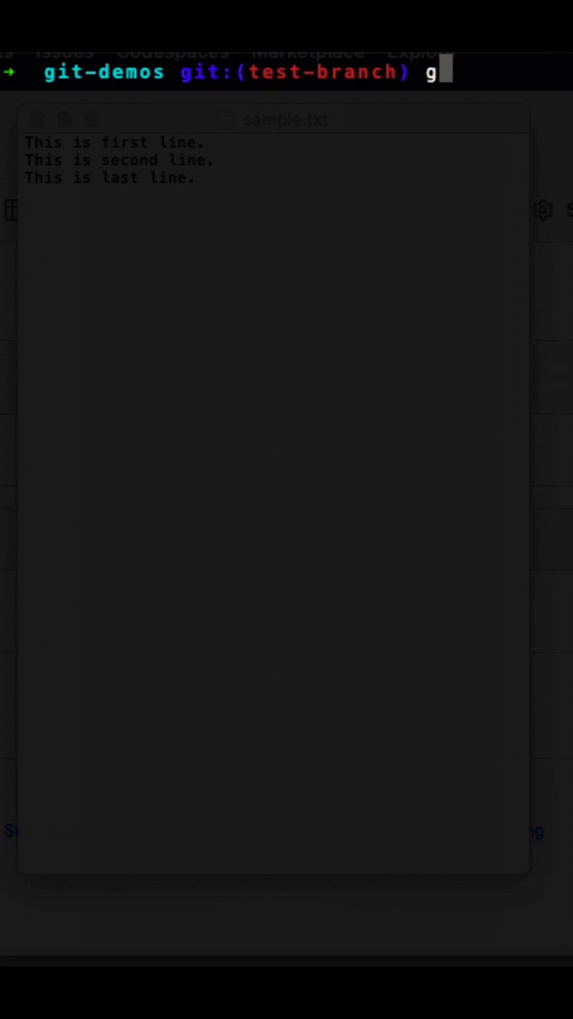
type("it rebase ")
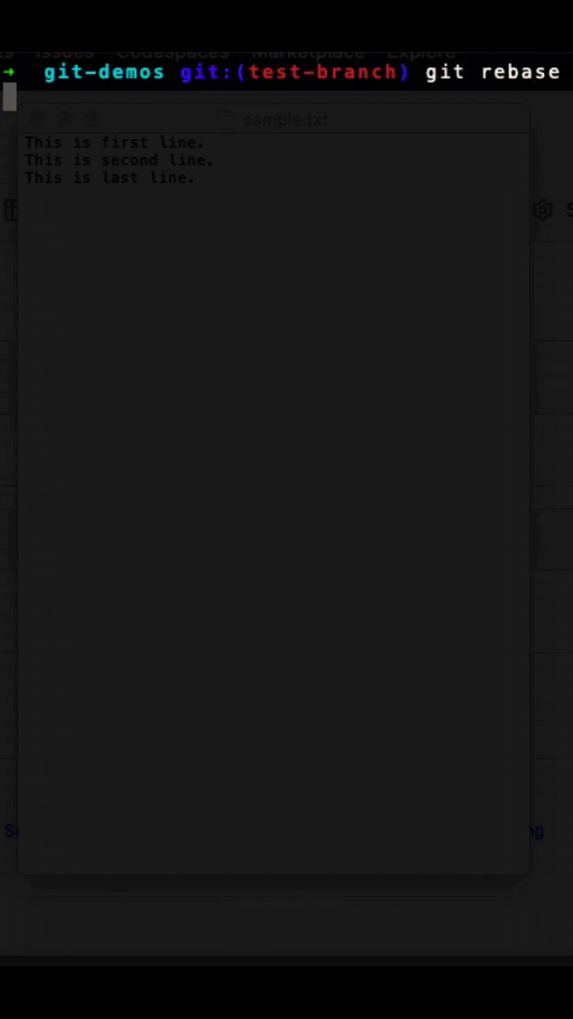
type("main")
Rebase test-branch onto main, then pop the stash, producing a conflict in sample.txt.
key("Return")
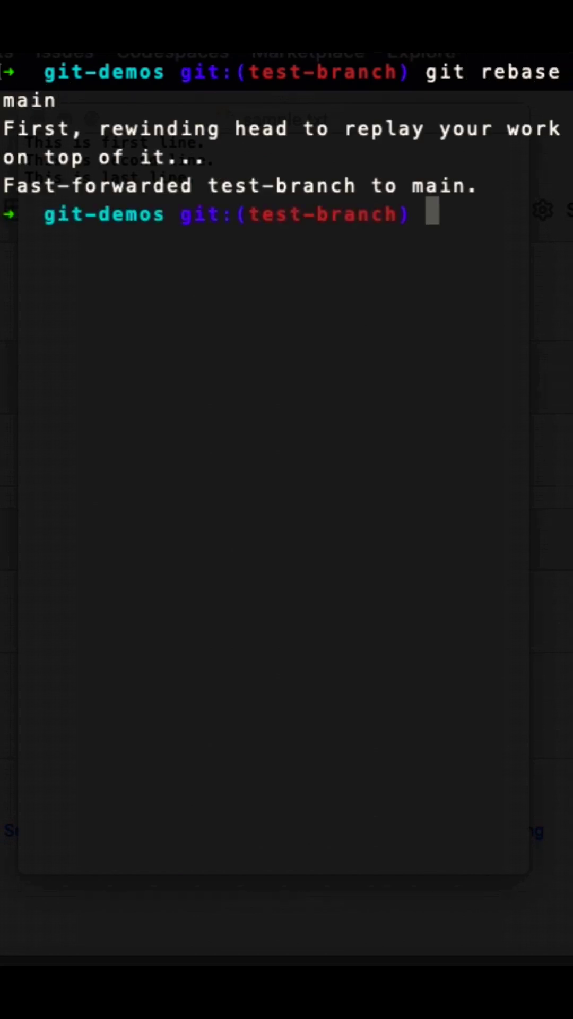
type("git stash")
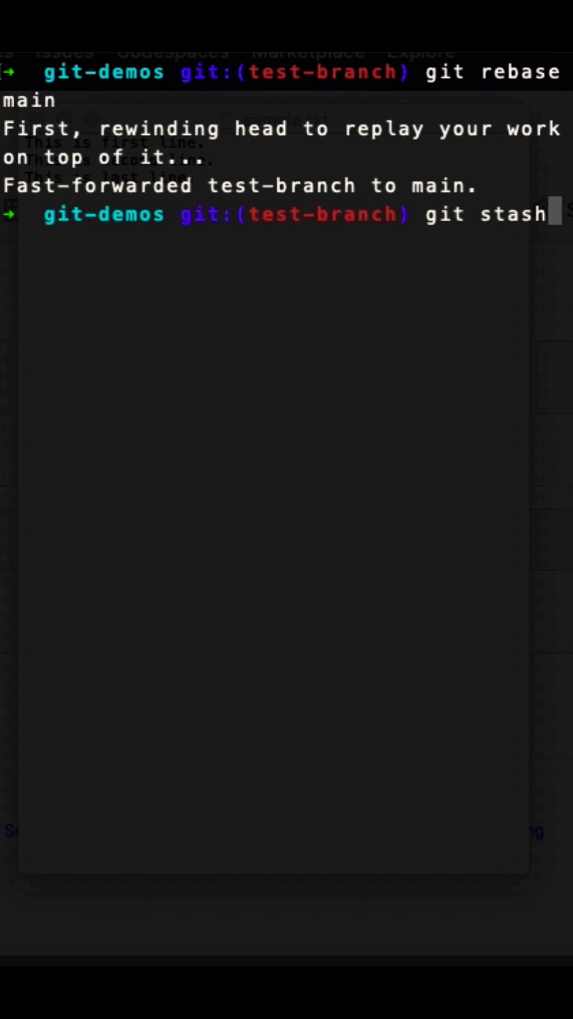
type(" pop")
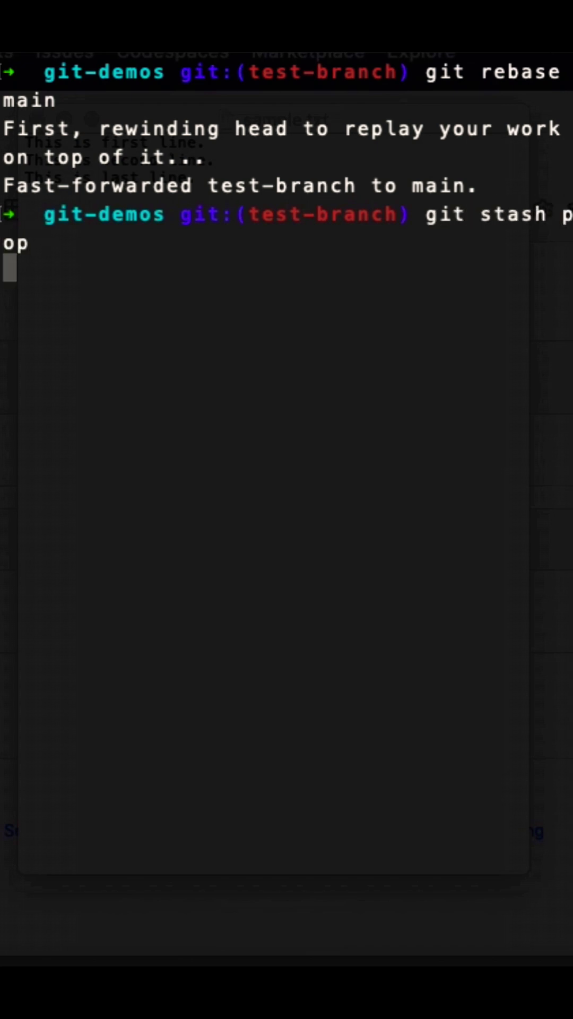
key("Return")
Delete the =======, <<<<<<< Updated upstream and >>>>>>> Stashed changes marker lines from sample.txt.
double_click(158, 254)
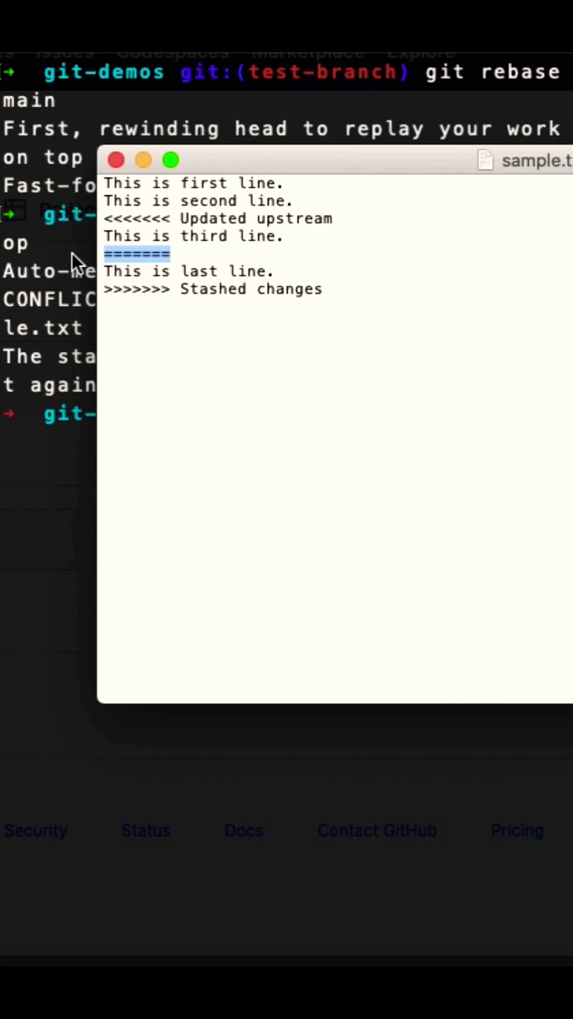
key("BackSpace")
key("BackSpace")
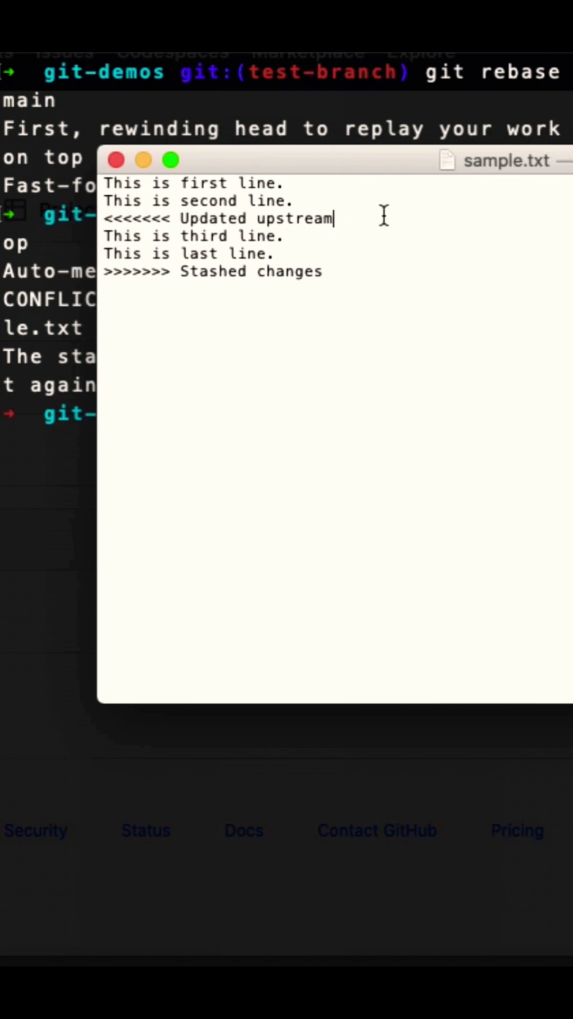
left_click_drag(334, 218, 93, 217)
key("BackSpace")
key("BackSpace")
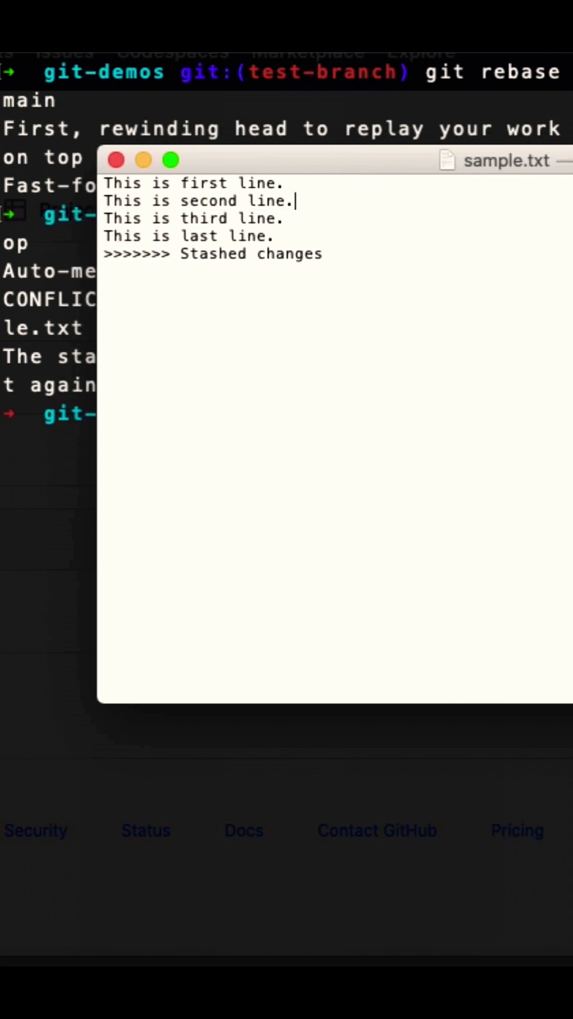
left_click_drag(334, 247, 103, 253)
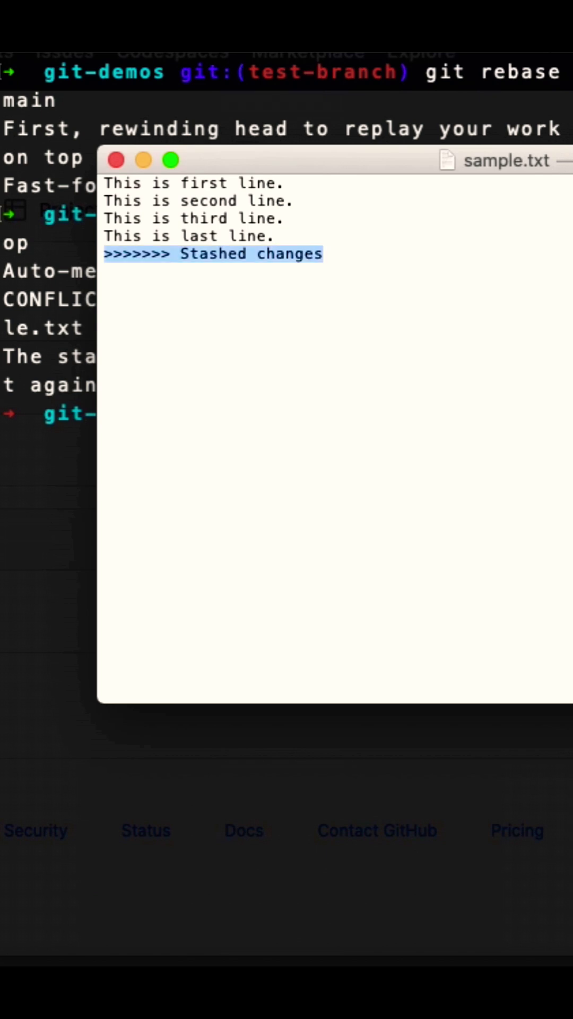
key("BackSpace")
Save and close sample.txt, then begin the git add command in Terminal.
key("super+s")
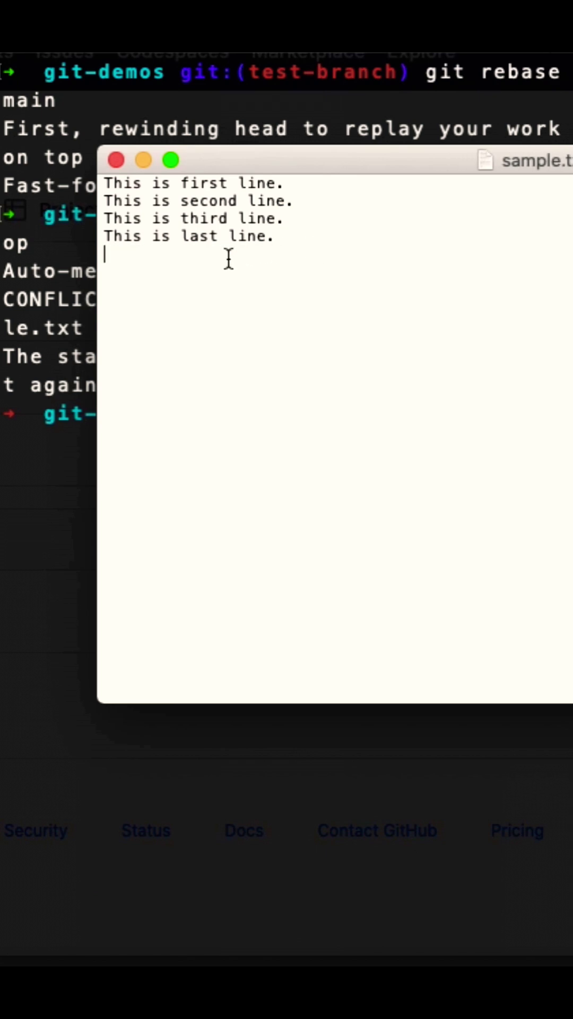
key("super+w")
type("git")
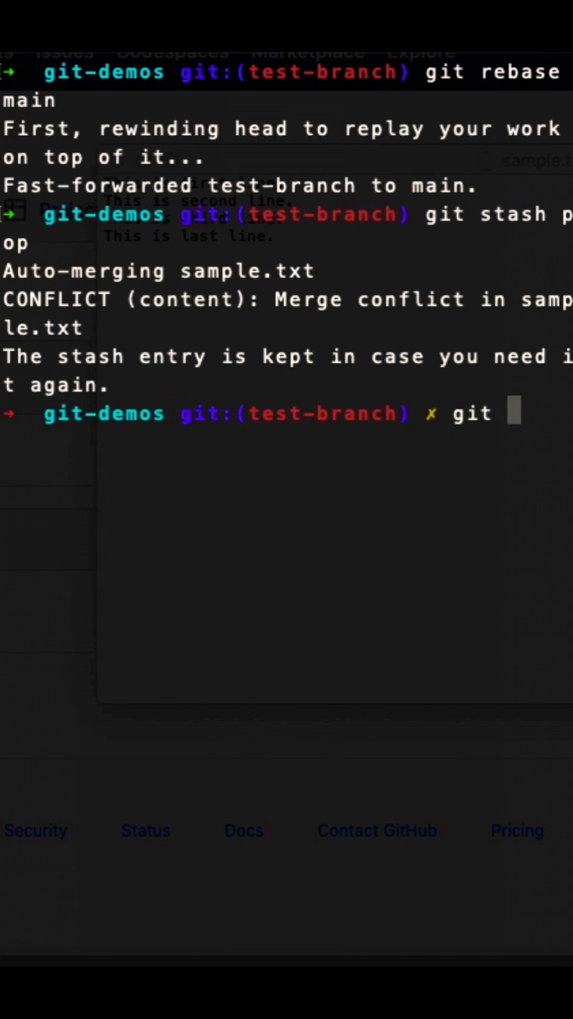
type(" s")
key("BackSpace")
type("add")
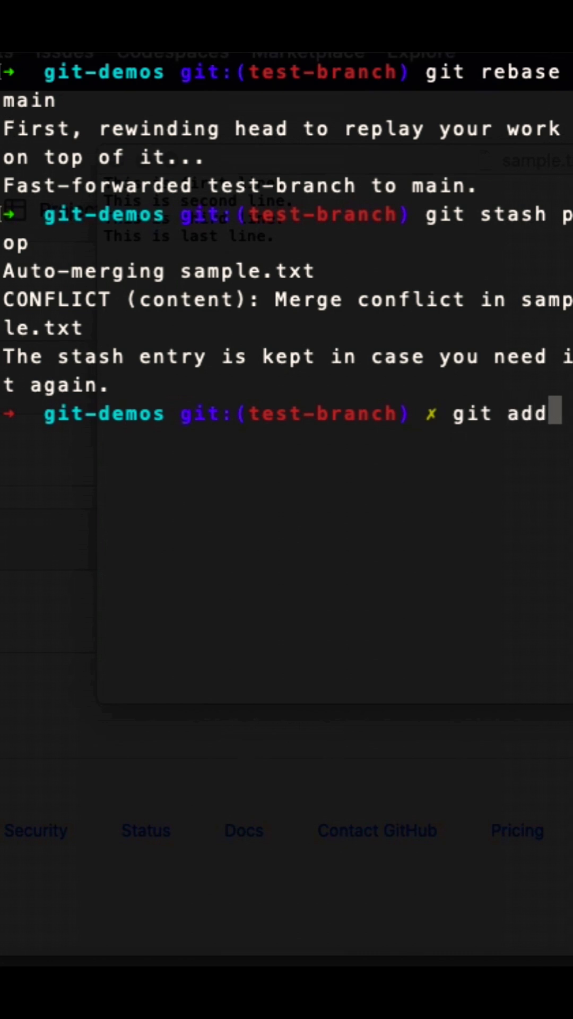